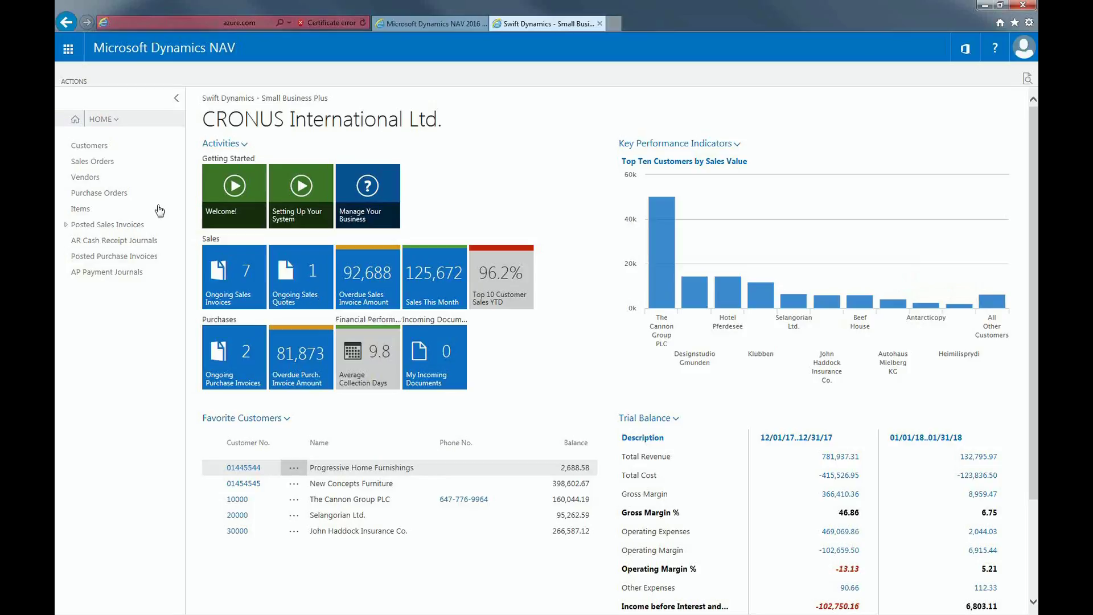
- Switch from the home dashboard to the Finance area and show its Chart of Accounts list
click(117, 120)
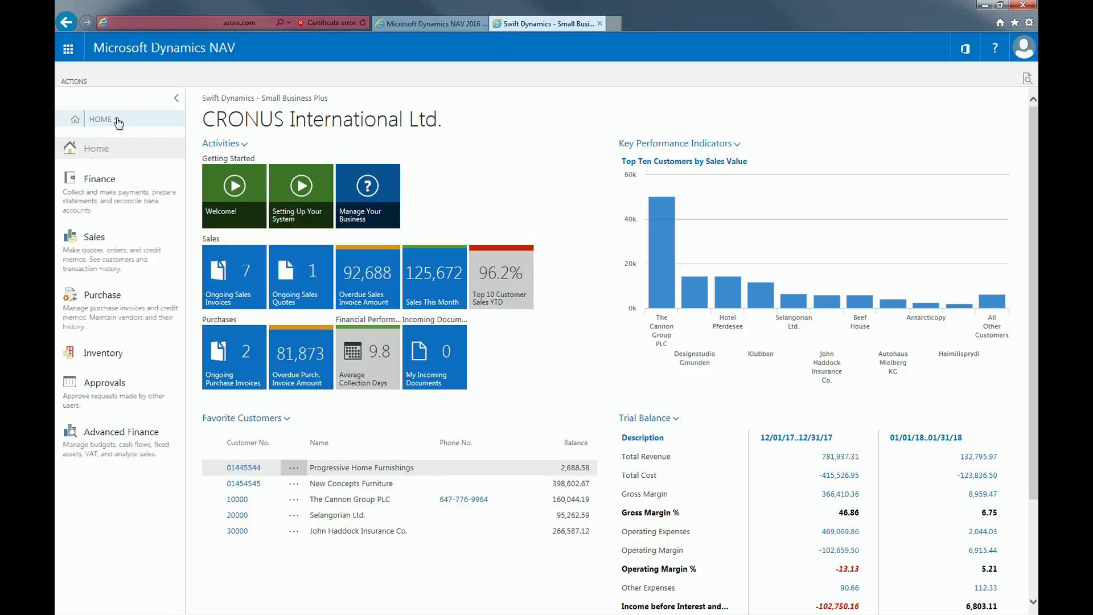
click(120, 195)
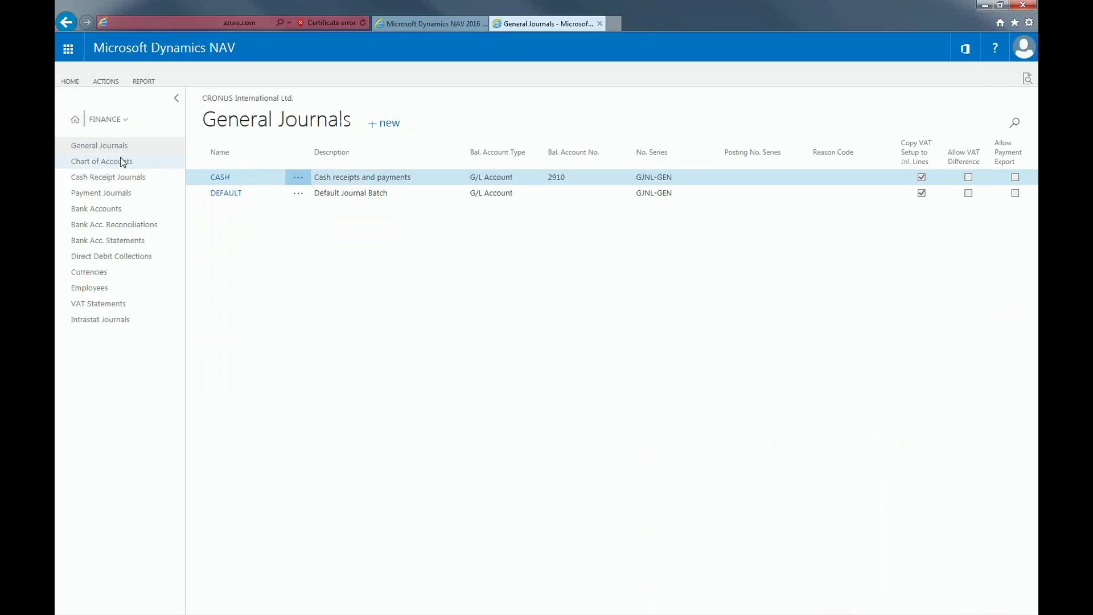
click(121, 162)
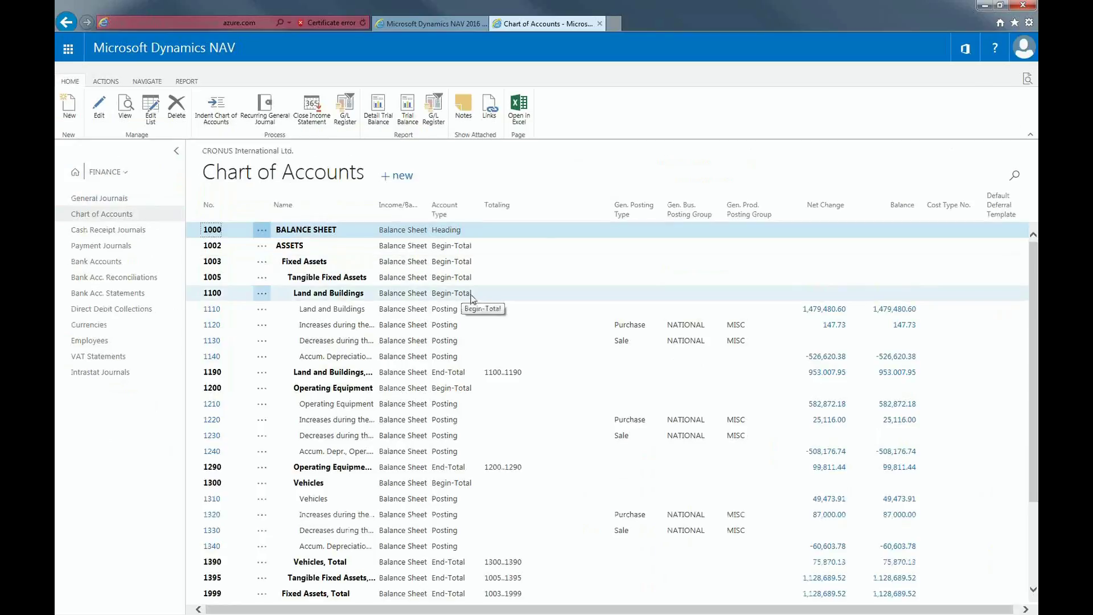
- After glancing at account 1110, filter the No. column to 6210 and open its card
click(214, 309)
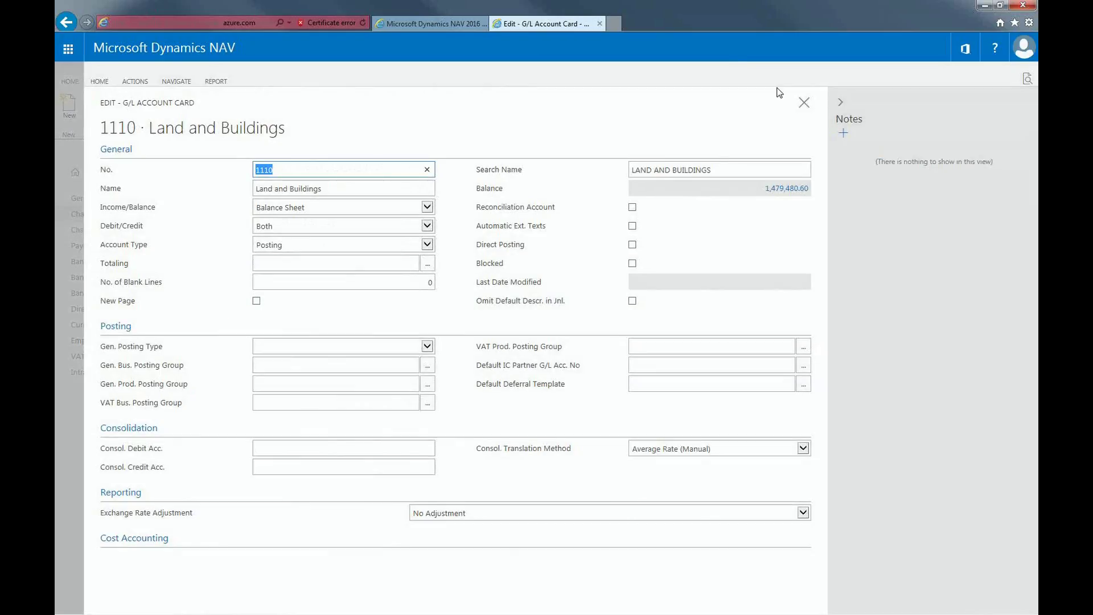
click(804, 102)
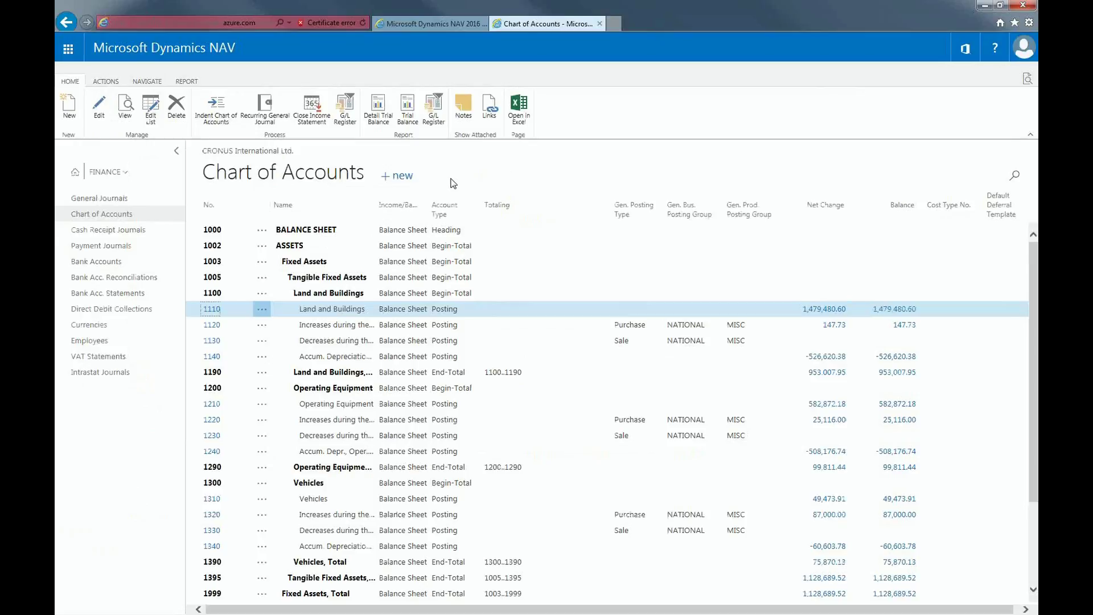
click(248, 207)
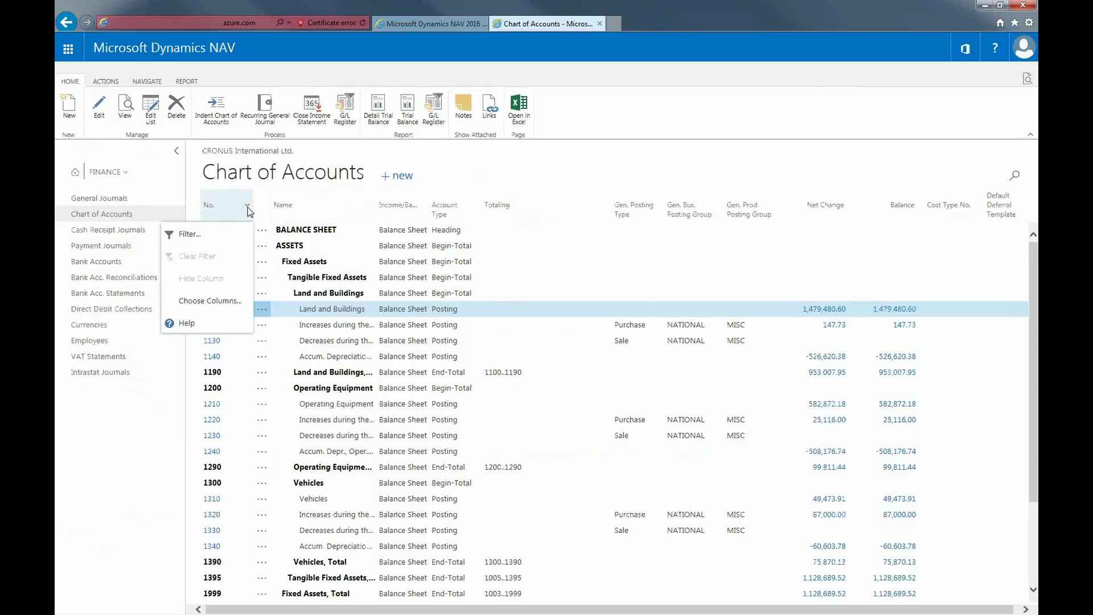
click(194, 237)
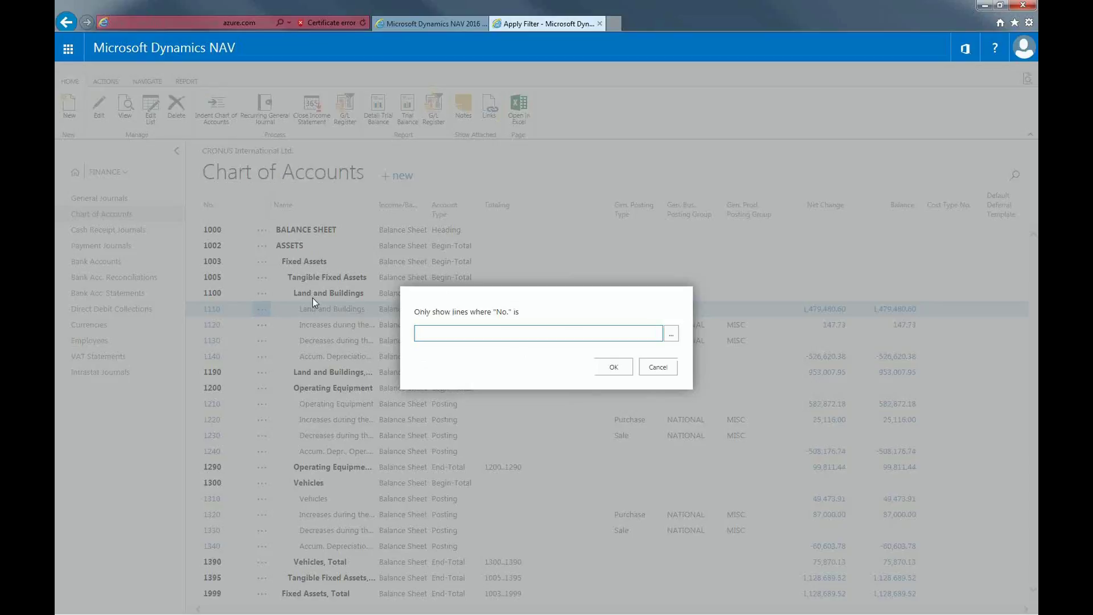
text(6210)
click(613, 367)
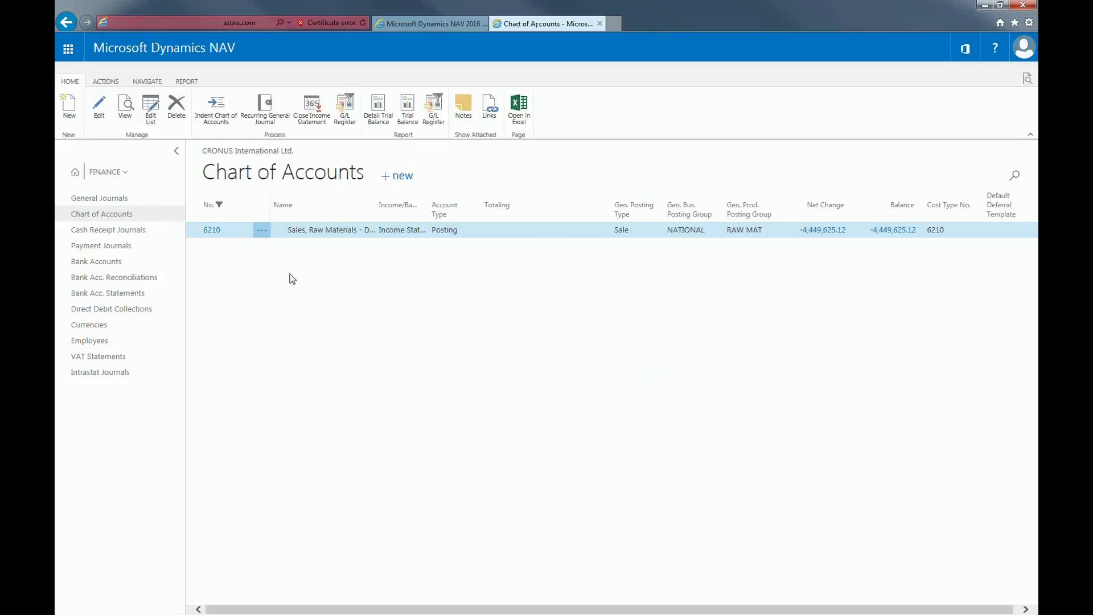
click(212, 230)
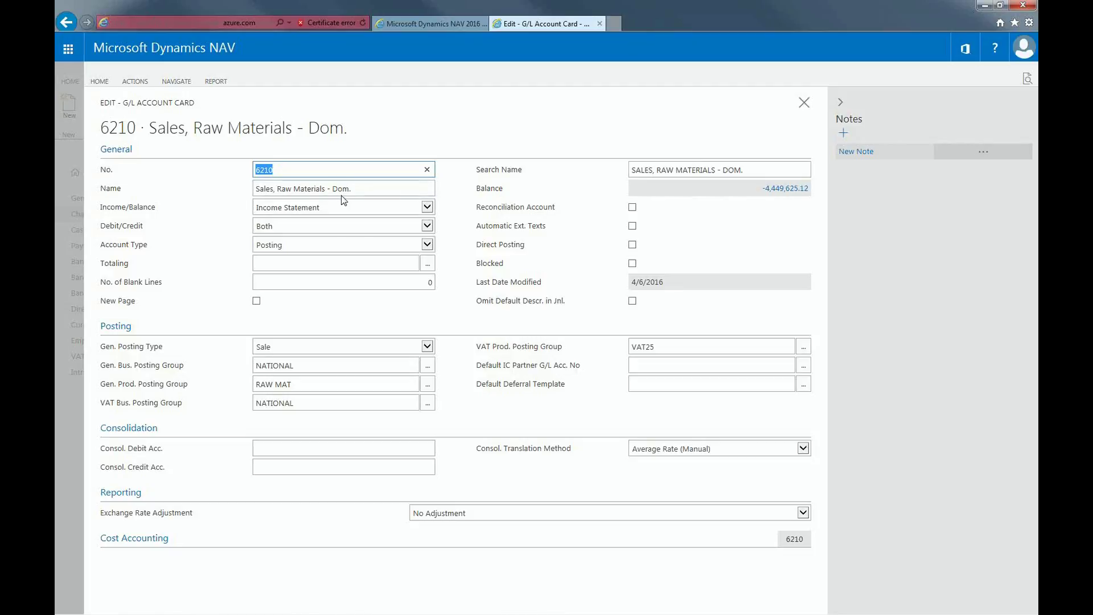
- Keep account 6210 as Income Statement, Both, Posting, with Direct Posting left off
click(319, 209)
click(319, 208)
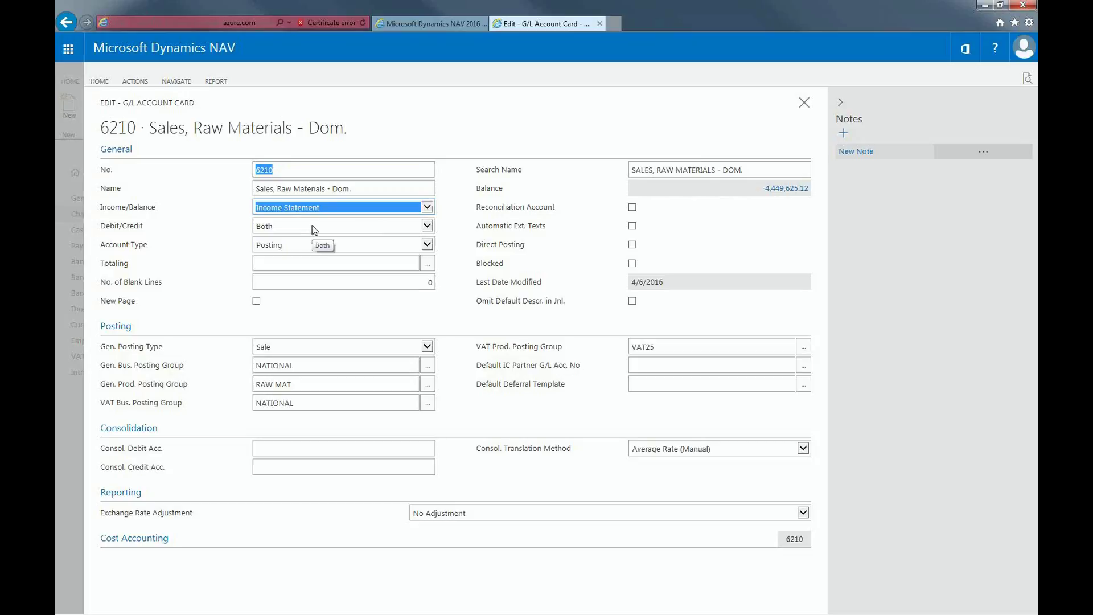
click(312, 225)
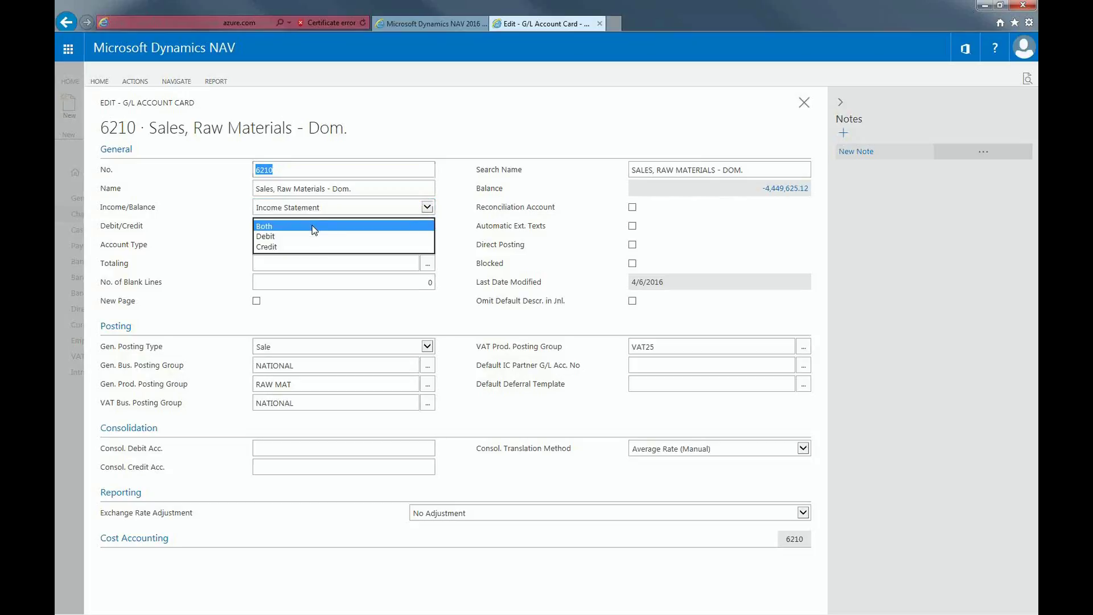
click(313, 227)
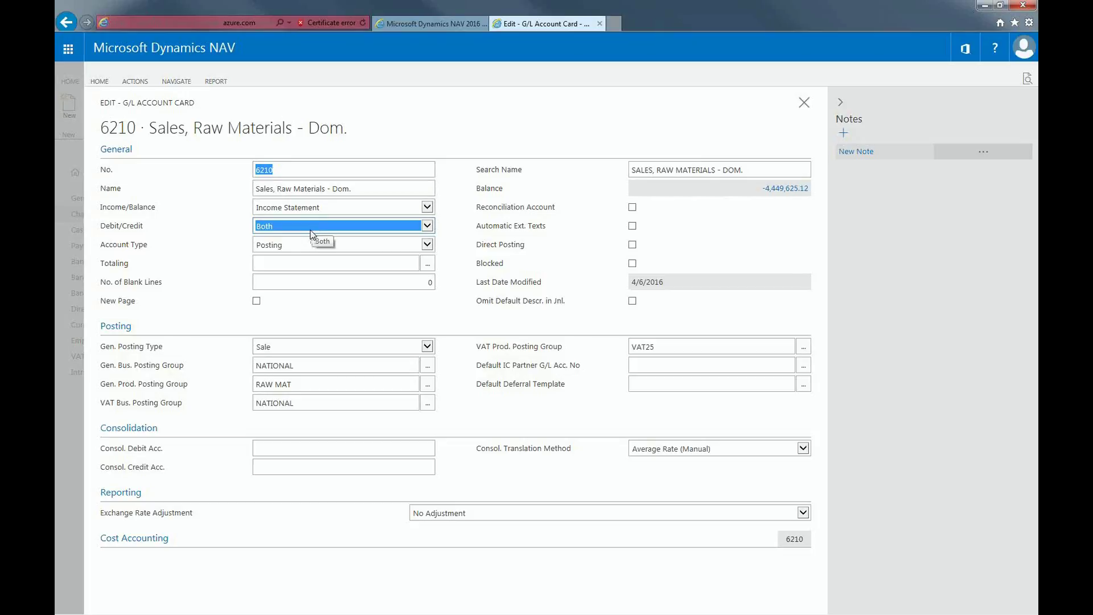
click(300, 246)
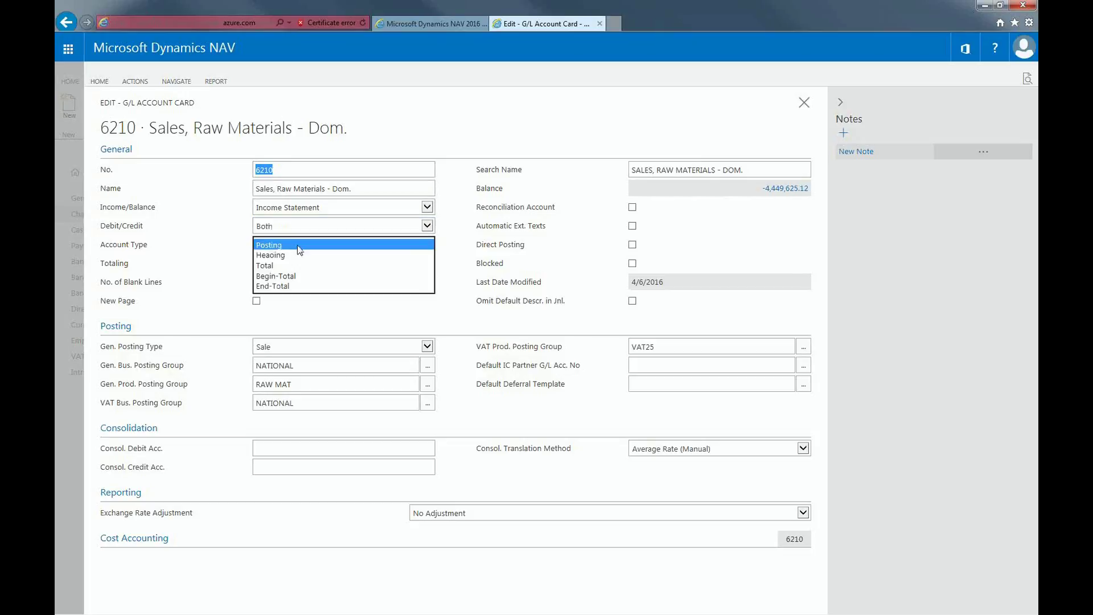
click(298, 245)
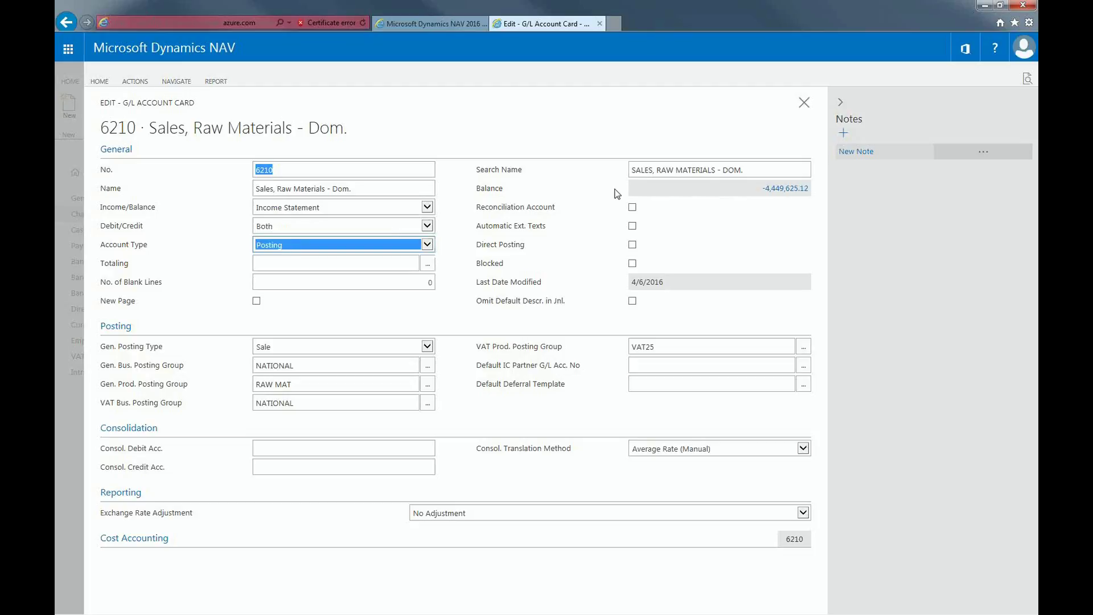
click(632, 245)
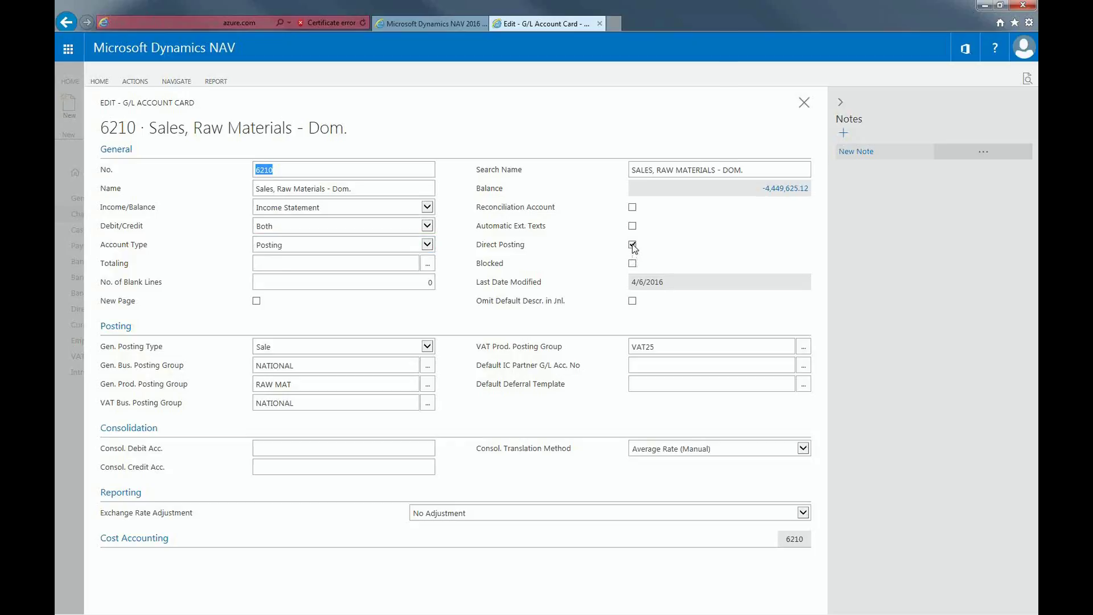
click(633, 246)
click(778, 192)
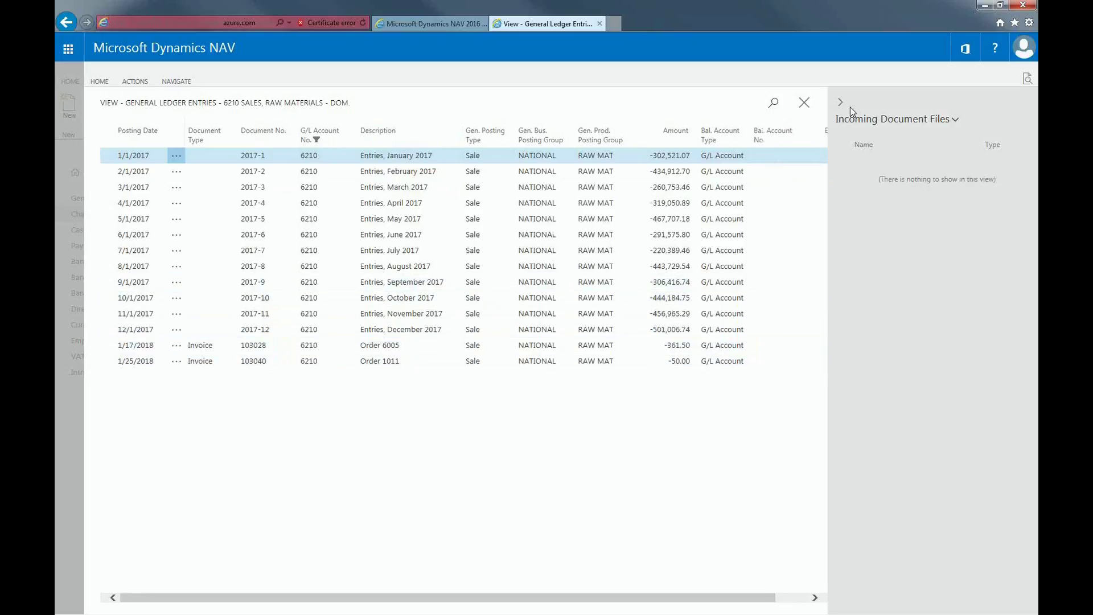
click(806, 103)
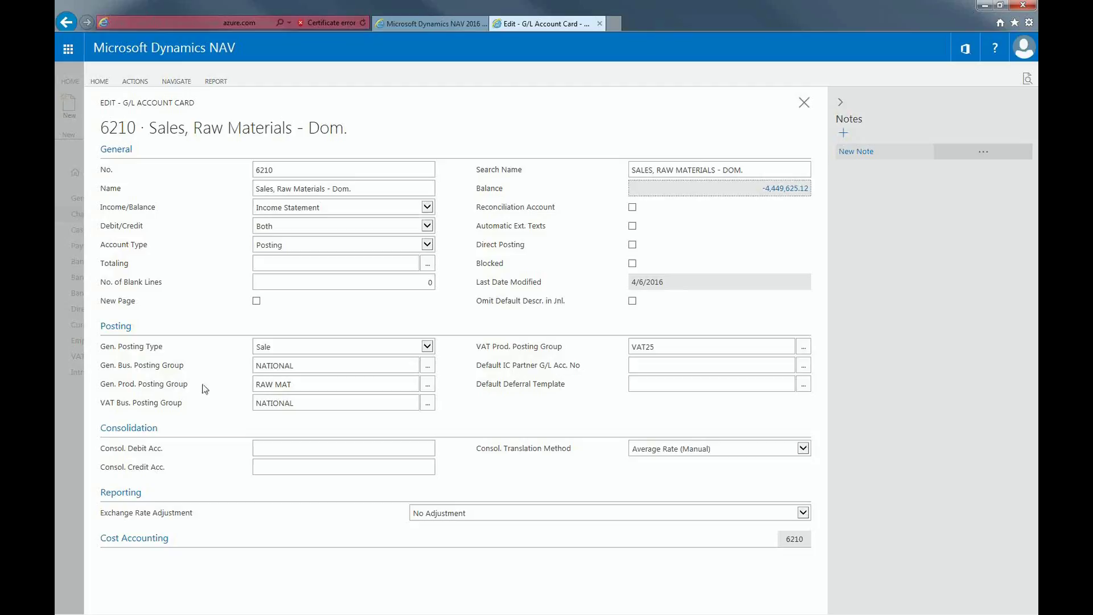
click(321, 348)
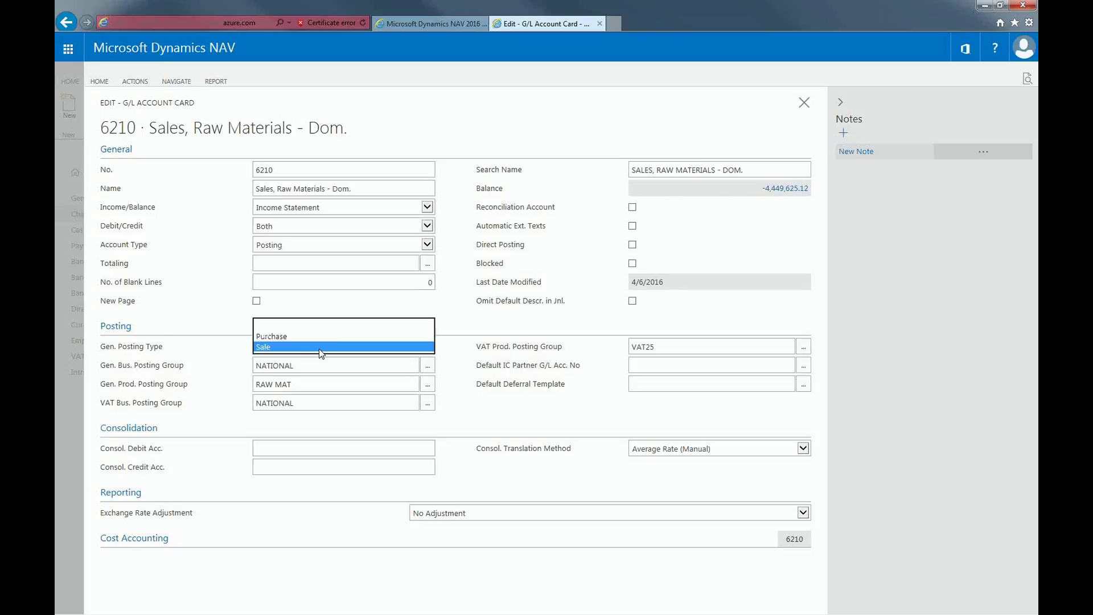
click(319, 347)
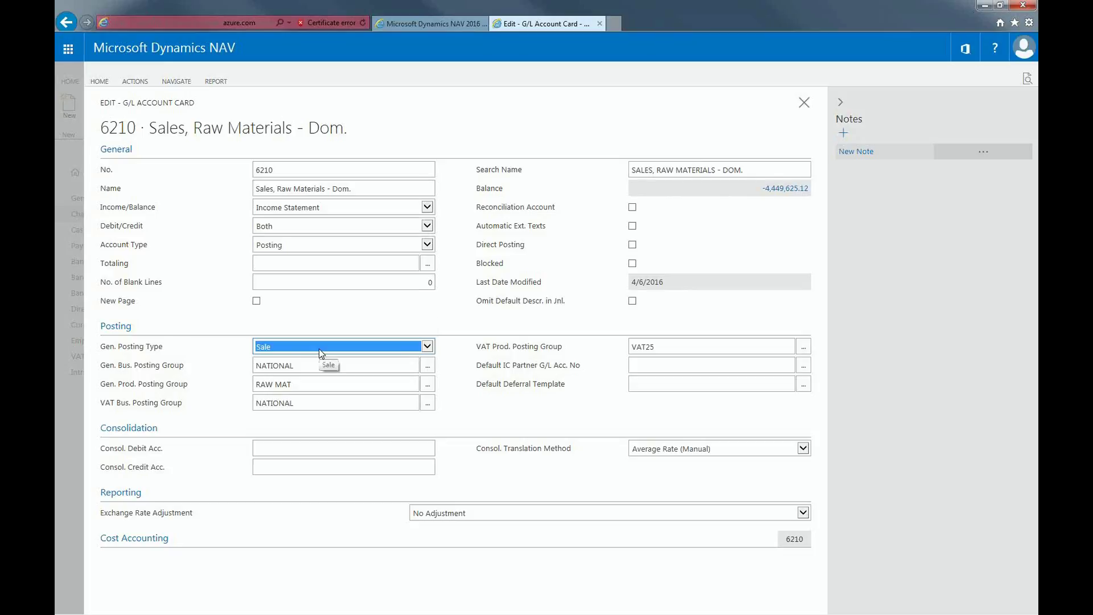
click(416, 371)
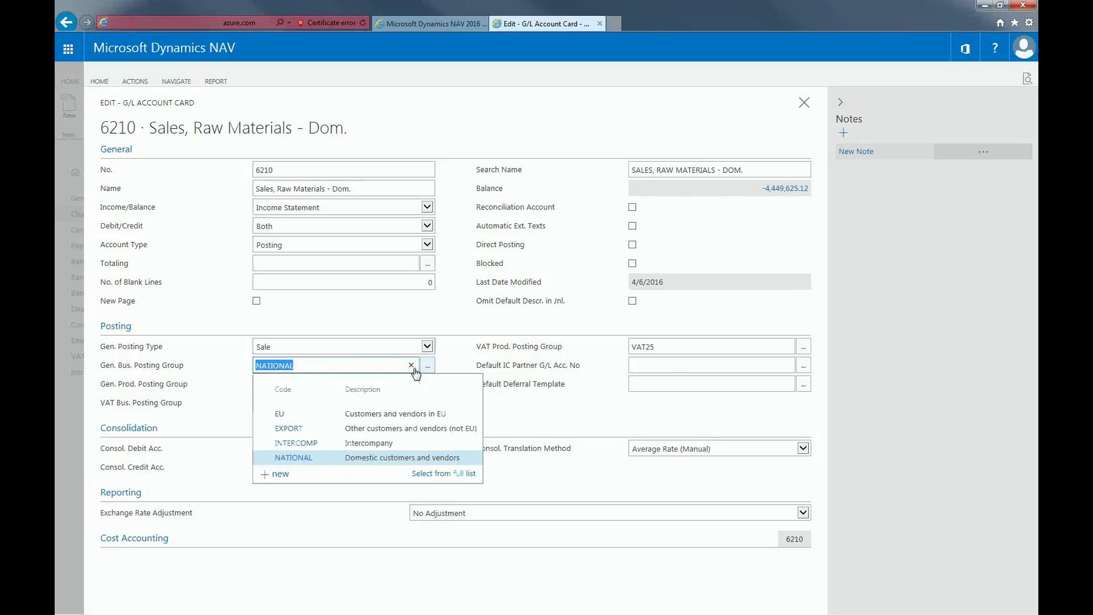
click(294, 459)
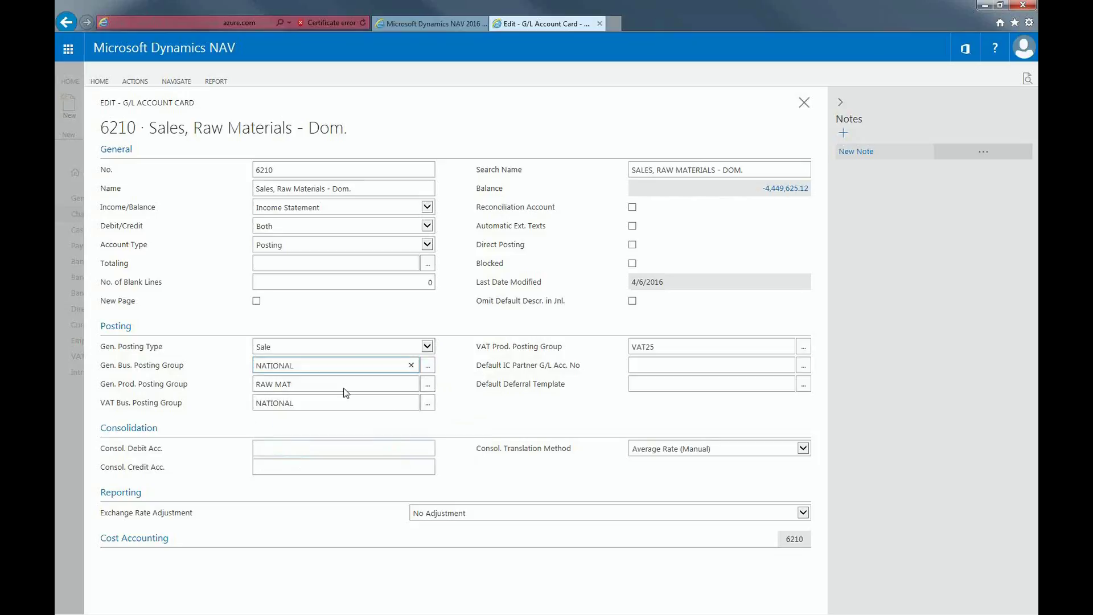
click(427, 386)
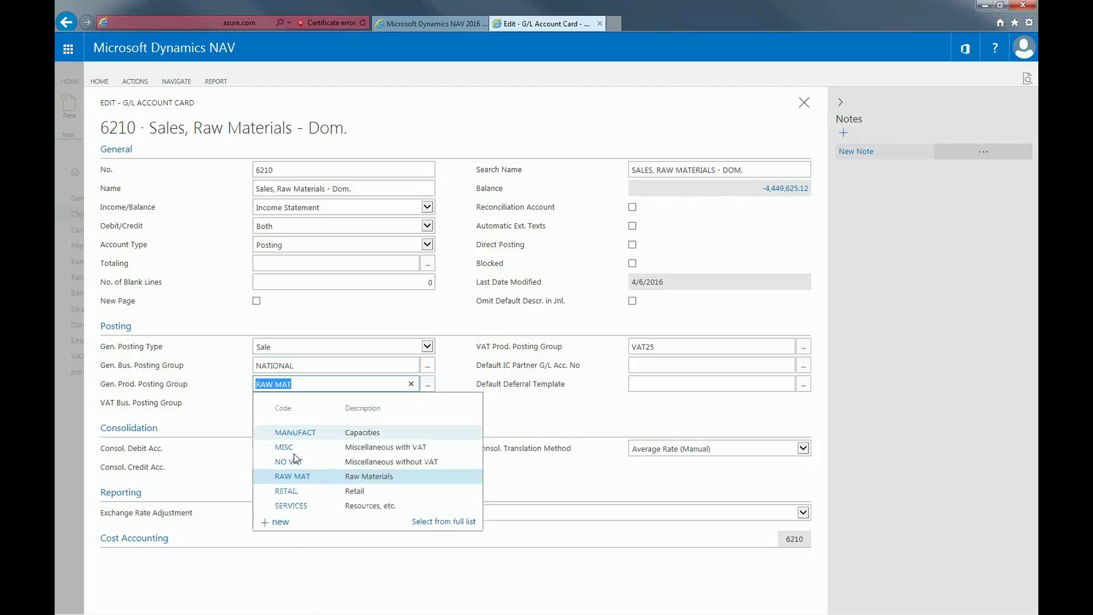
click(285, 481)
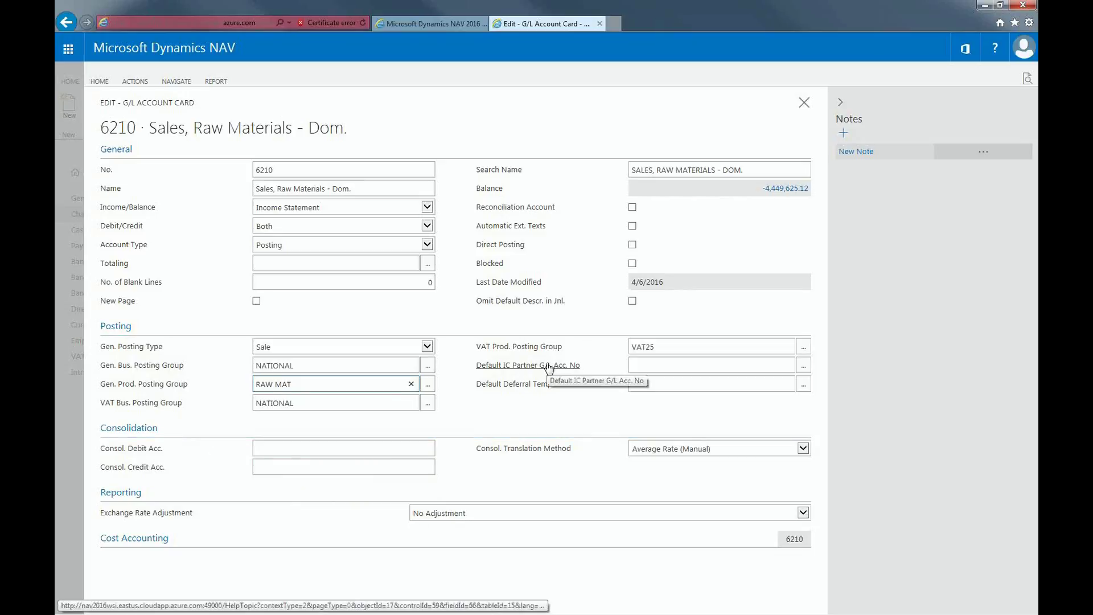
click(434, 403)
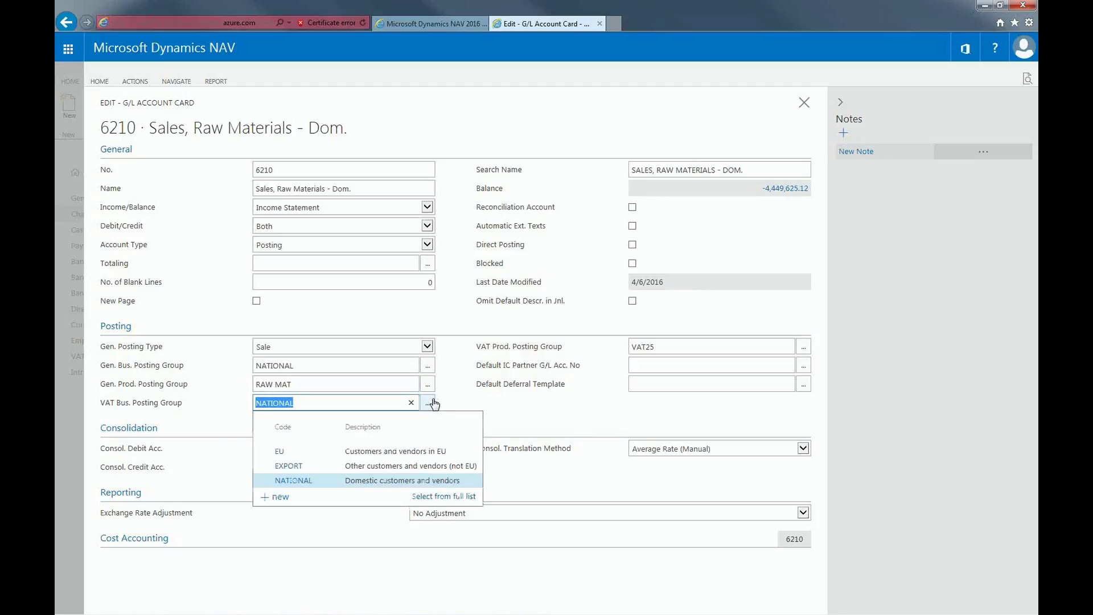
click(324, 481)
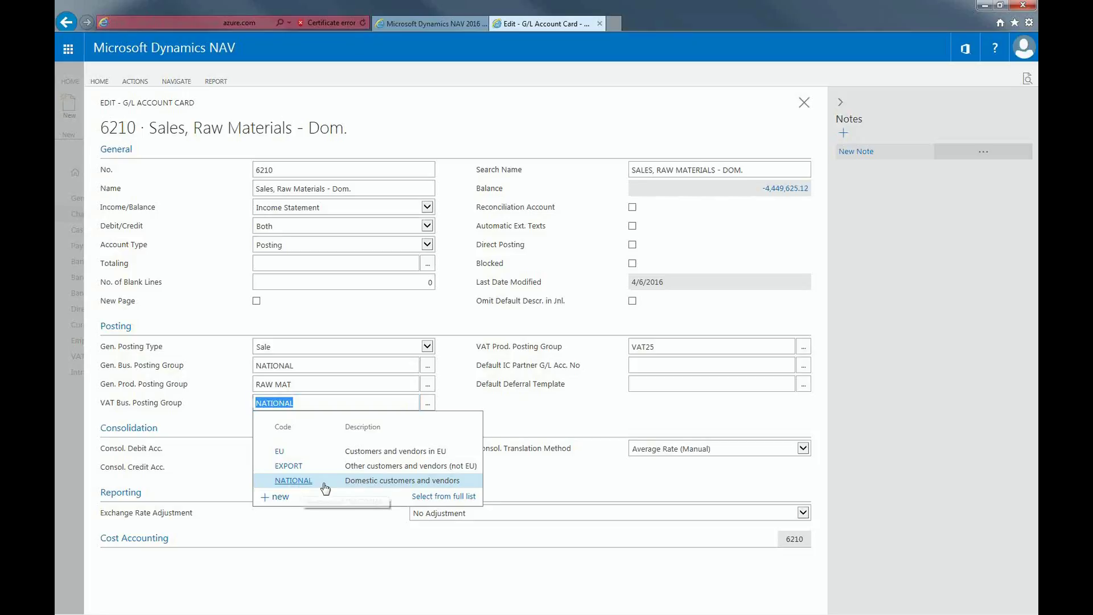
click(803, 347)
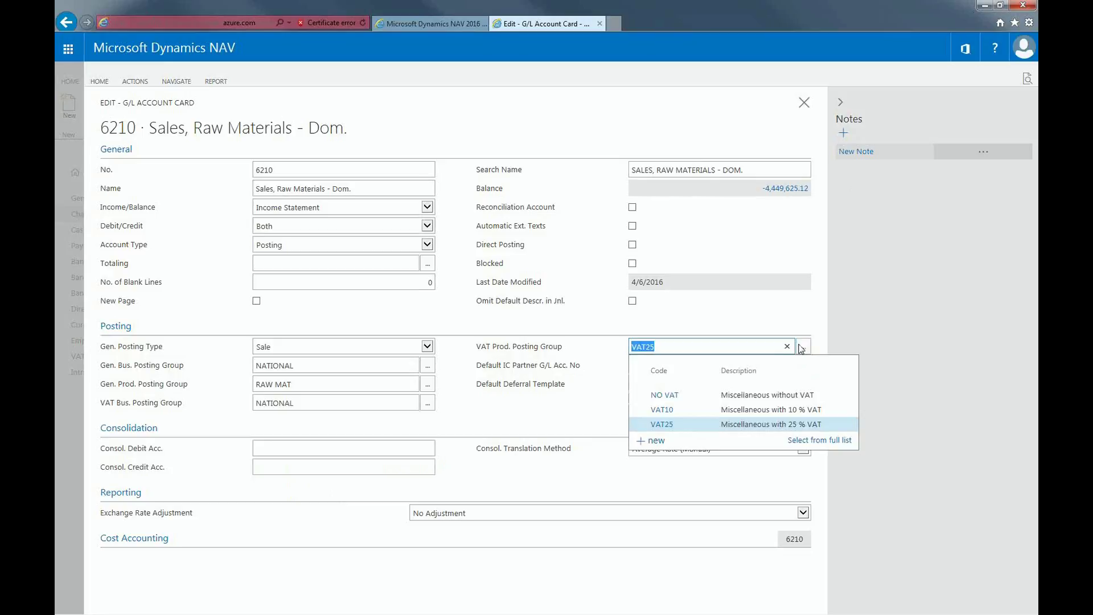
click(663, 424)
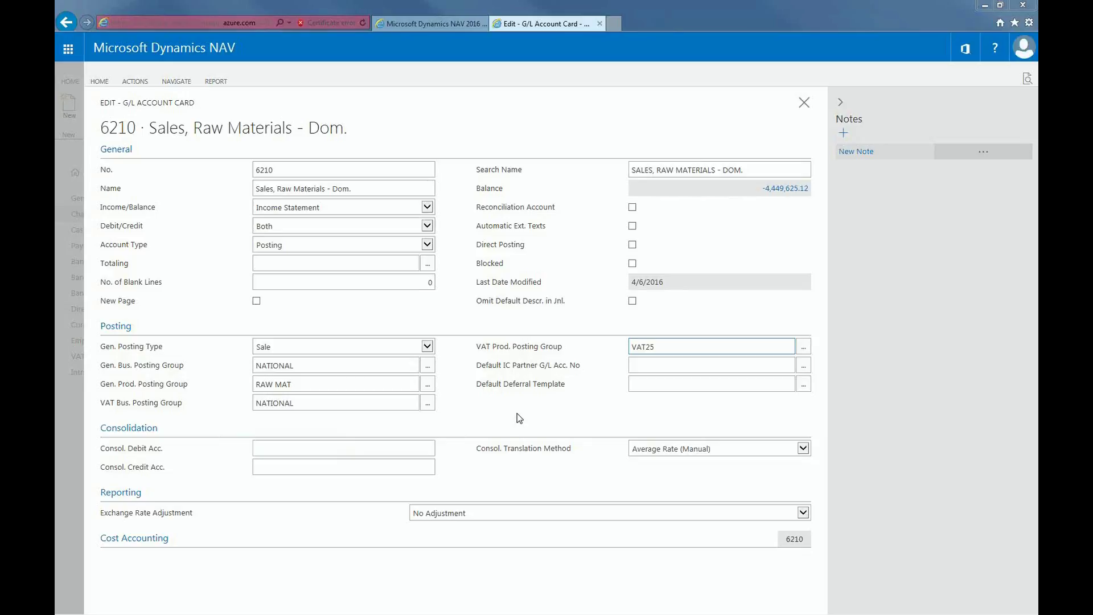
click(651, 449)
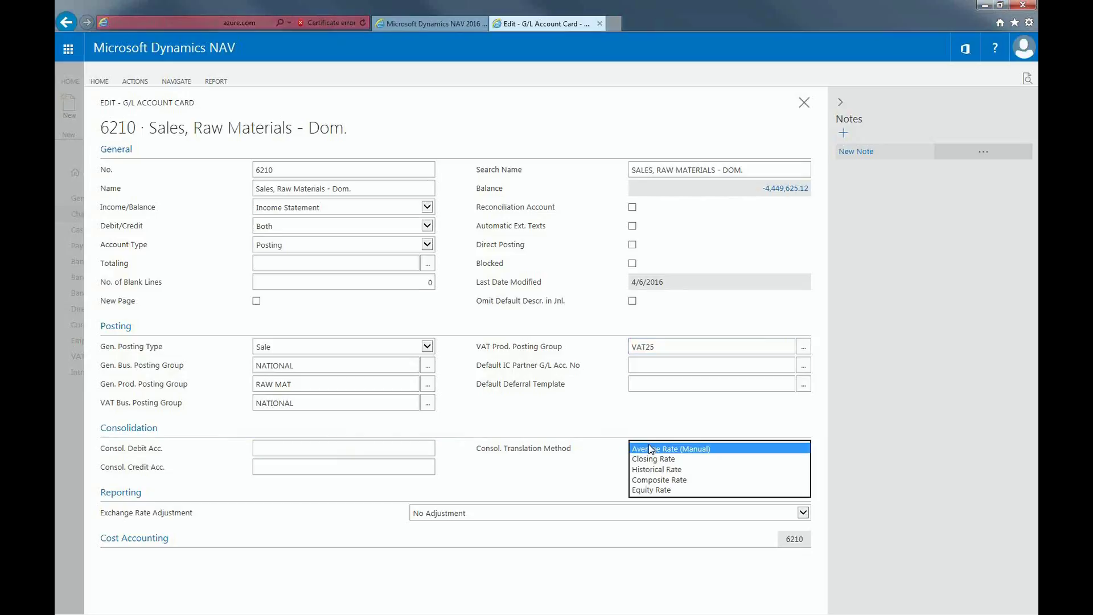
click(651, 449)
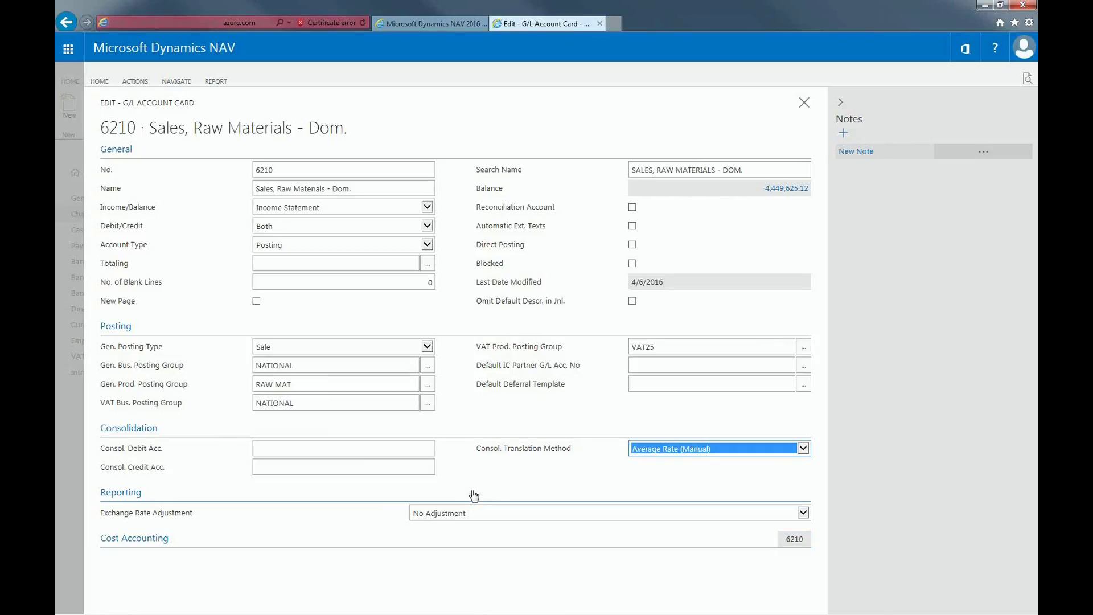
click(537, 518)
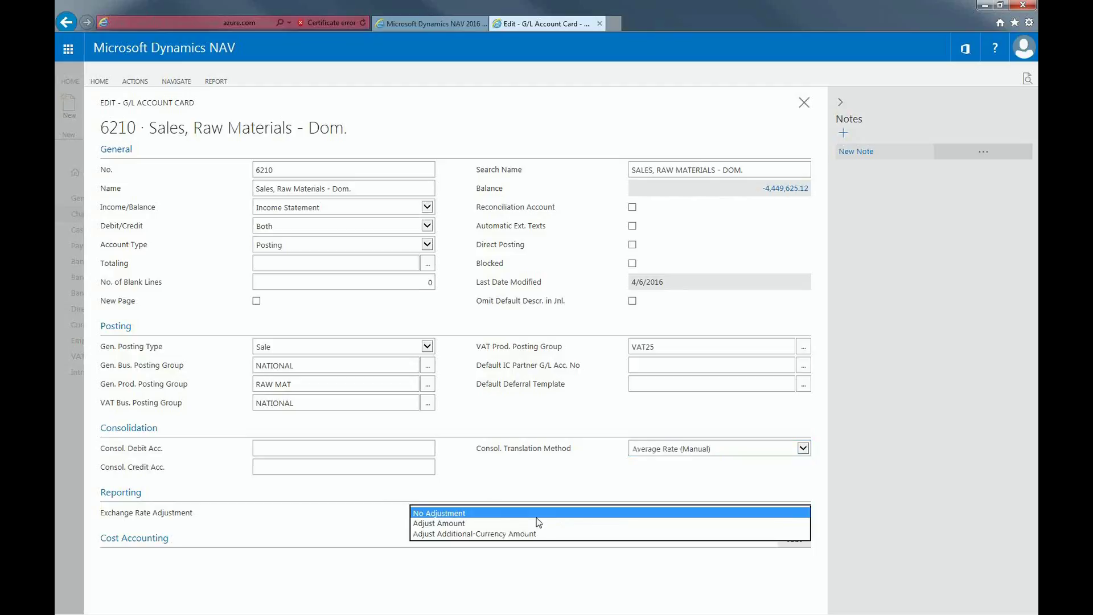
click(537, 517)
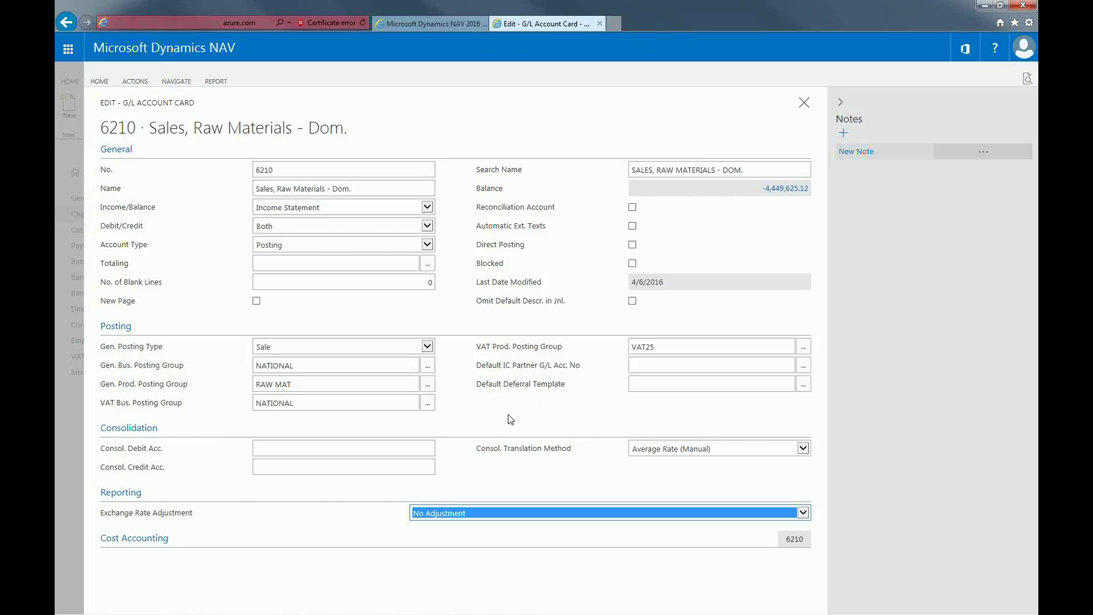
click(844, 133)
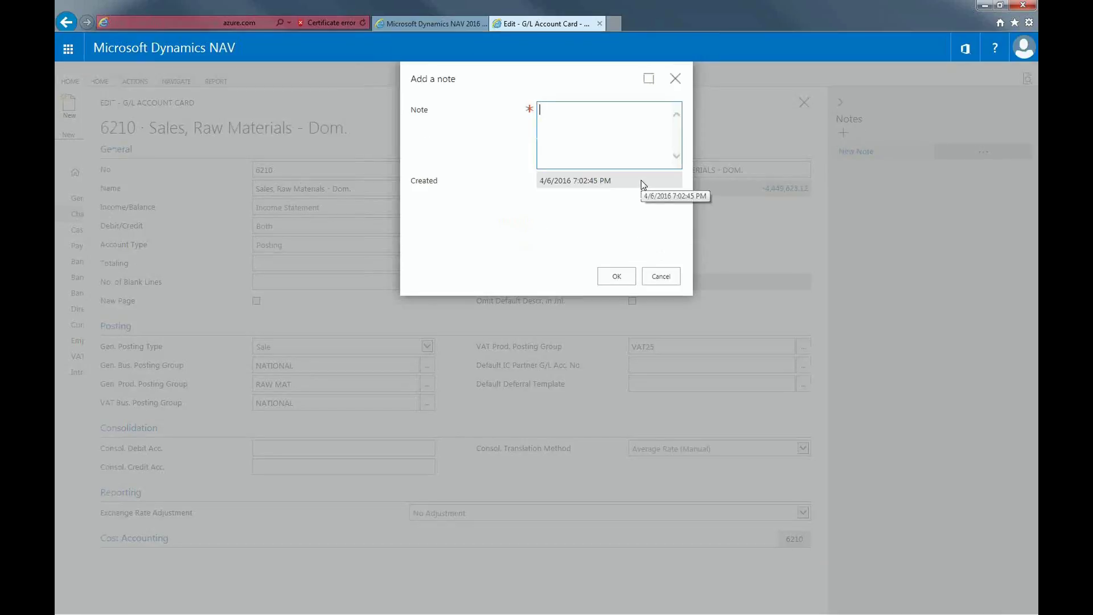
- Save a note with the text 'Note' on account 6210's card
text(Note)
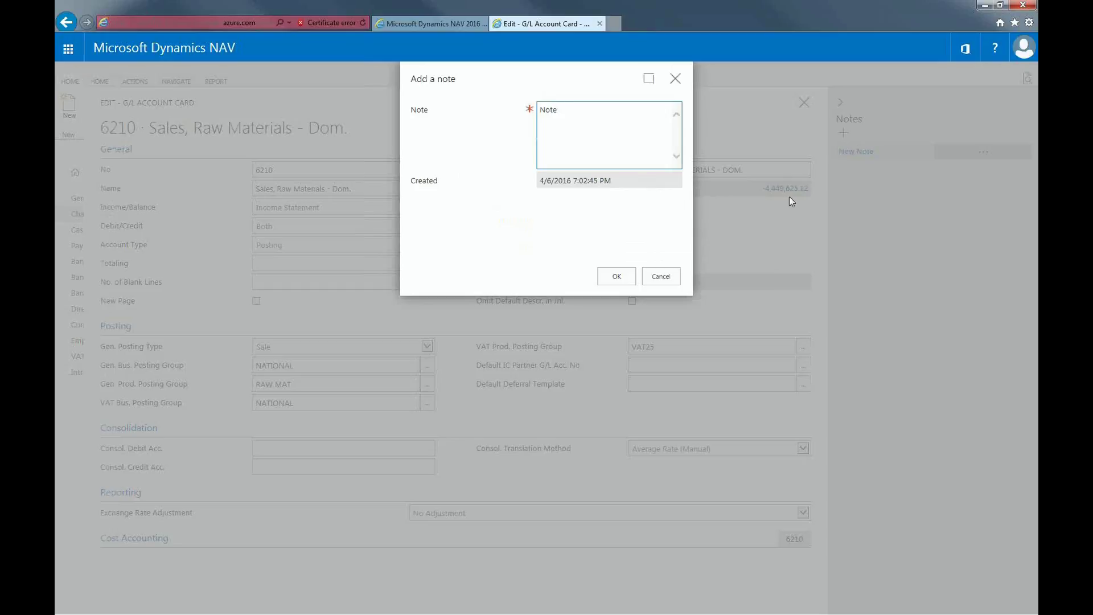
click(616, 278)
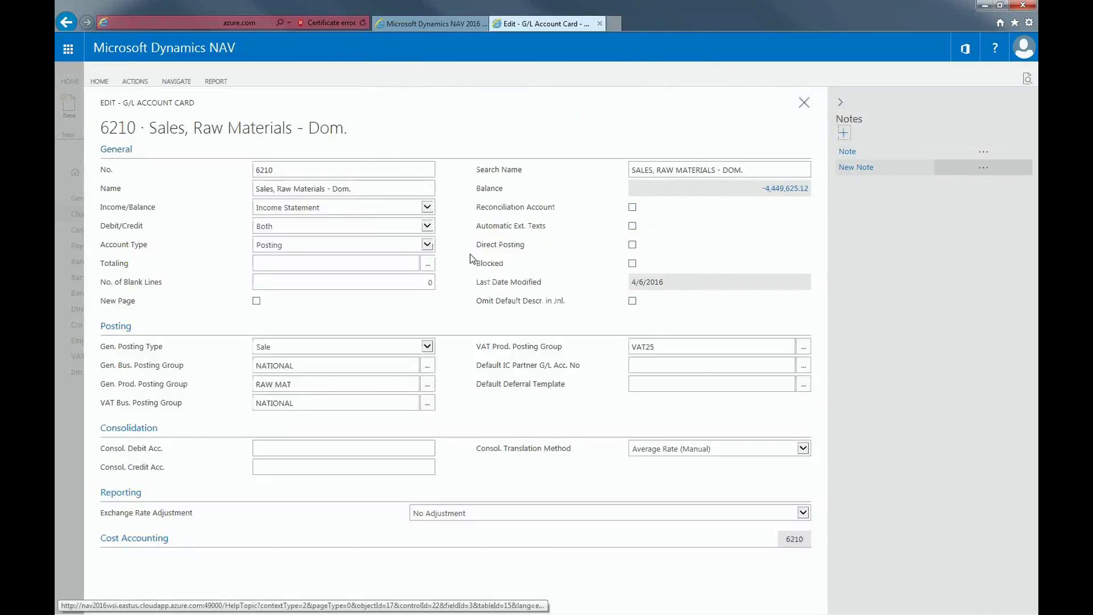
- Close the 6210 card and clear the No. column filter to list all accounts
click(804, 103)
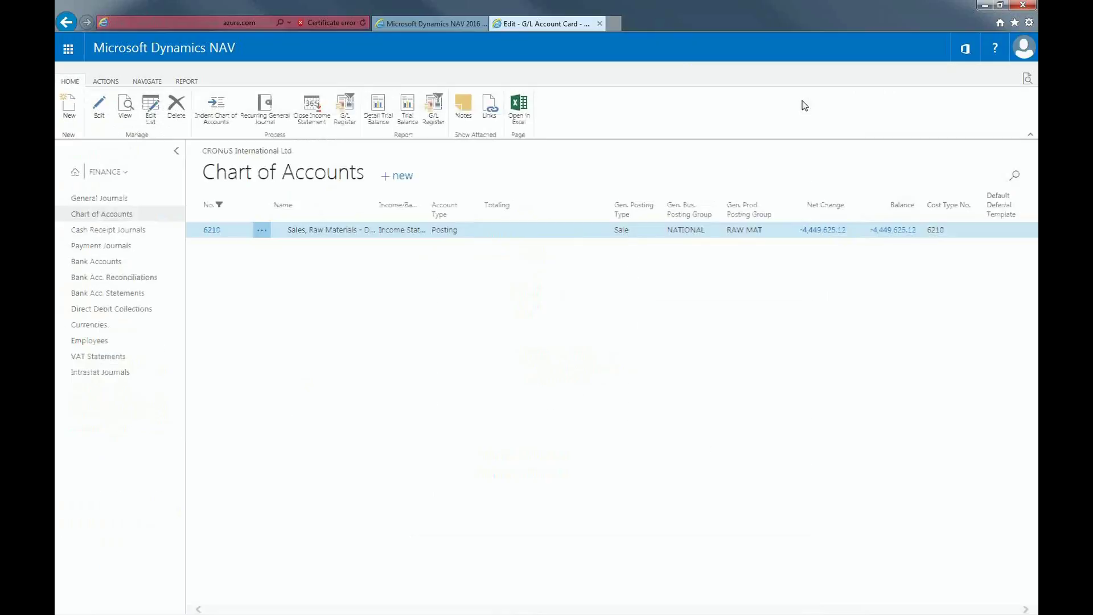
click(248, 208)
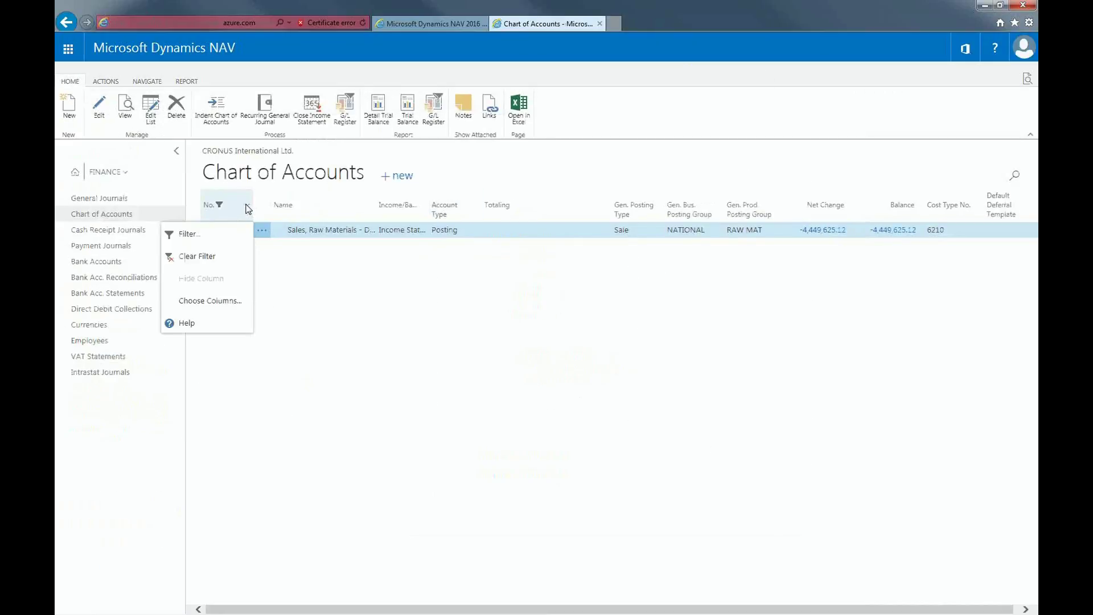
click(196, 257)
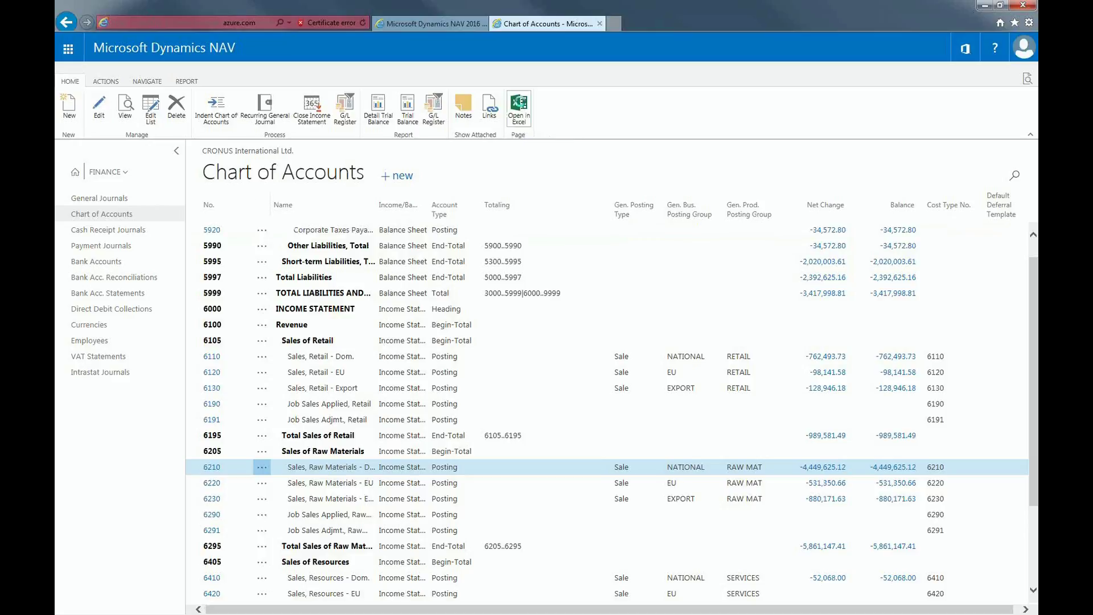
- Open the Chart of Accounts in Excel Online, scroll through its rows, then return to Dynamics NAV
click(521, 103)
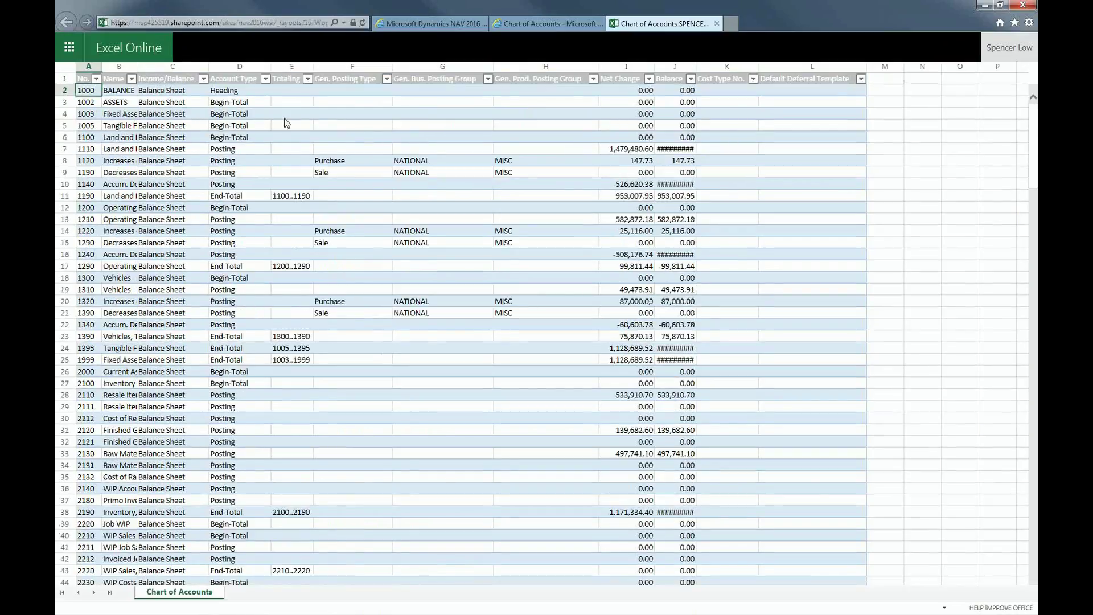
click(219, 151)
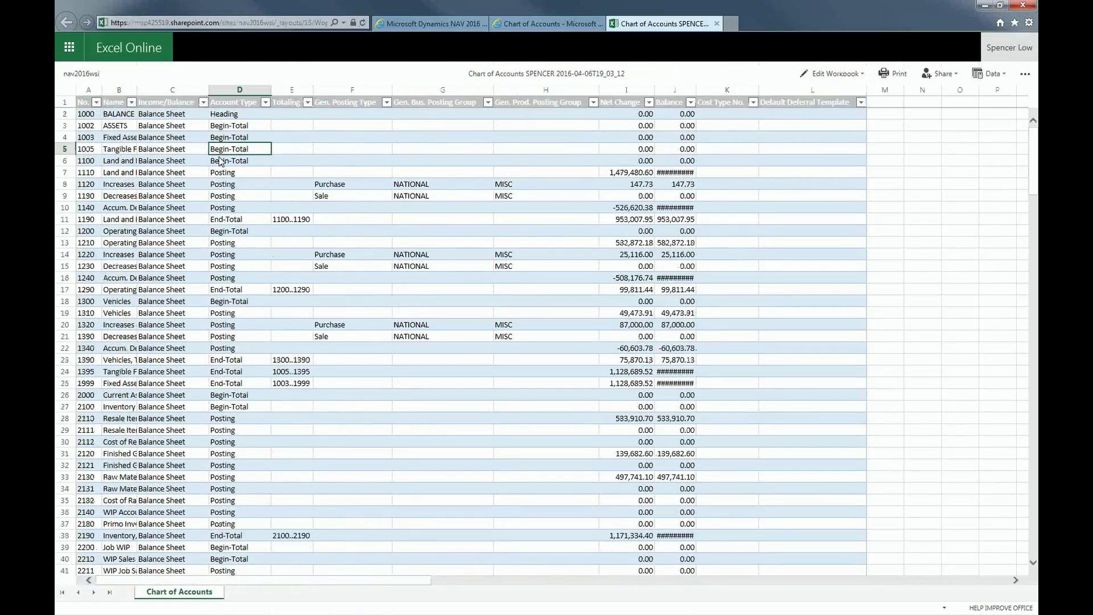
scroll(219, 161, down, 20)
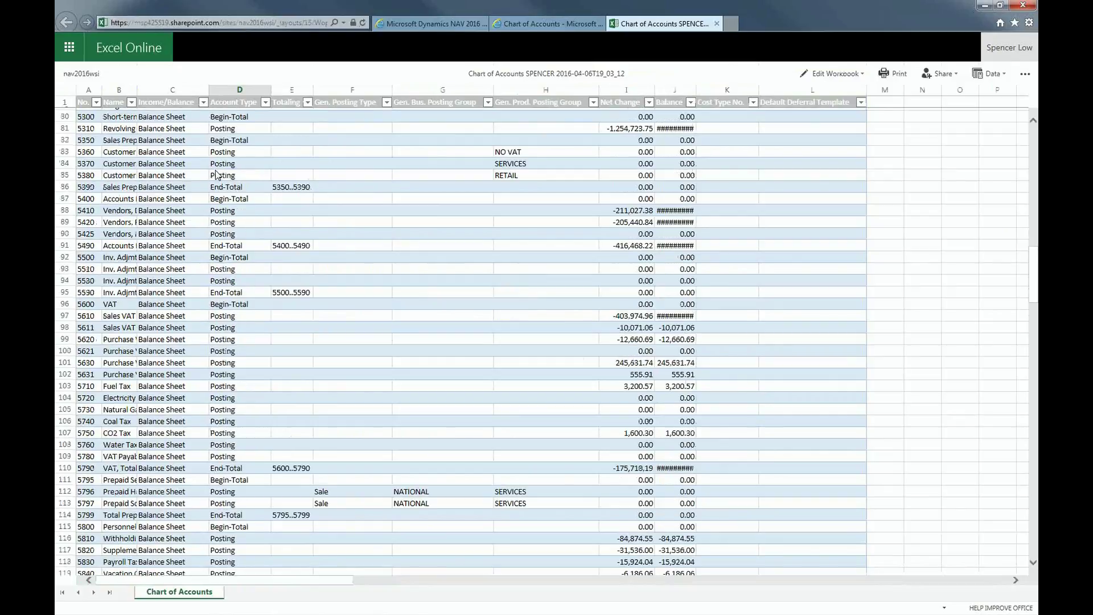
click(518, 18)
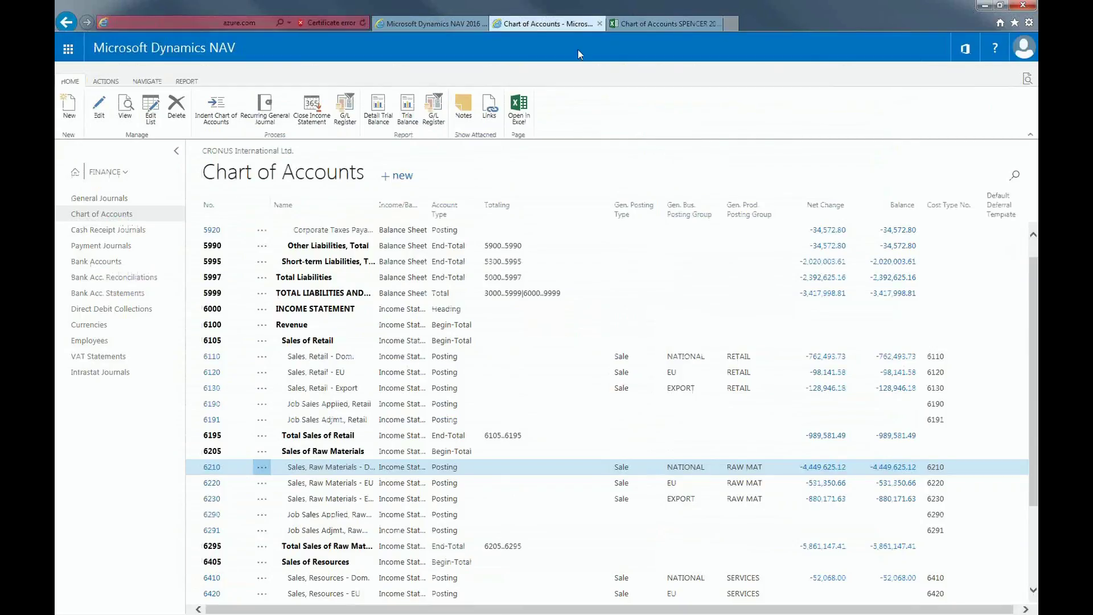